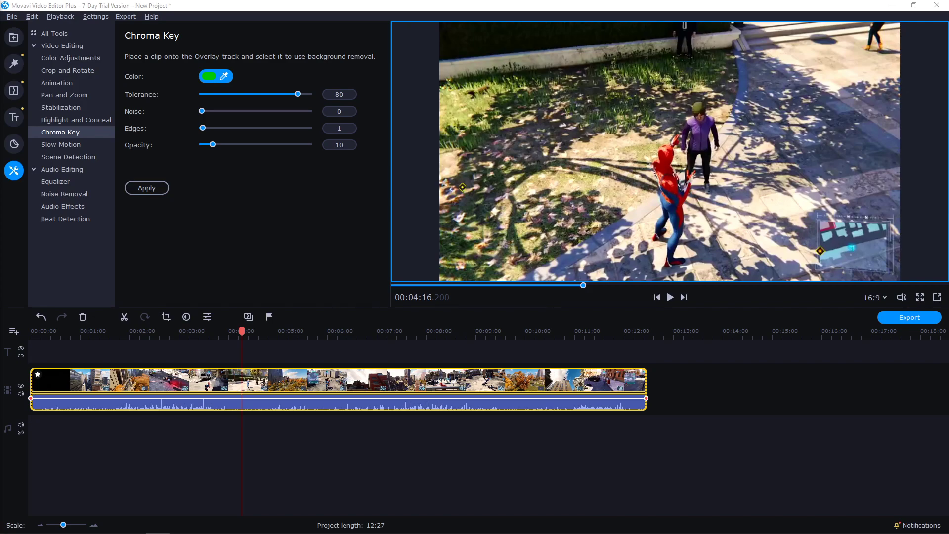
# Step: Preview the gameplay clip by playing from about 4:44 and 9:37
pyautogui.click(266, 328)
pyautogui.press('space')
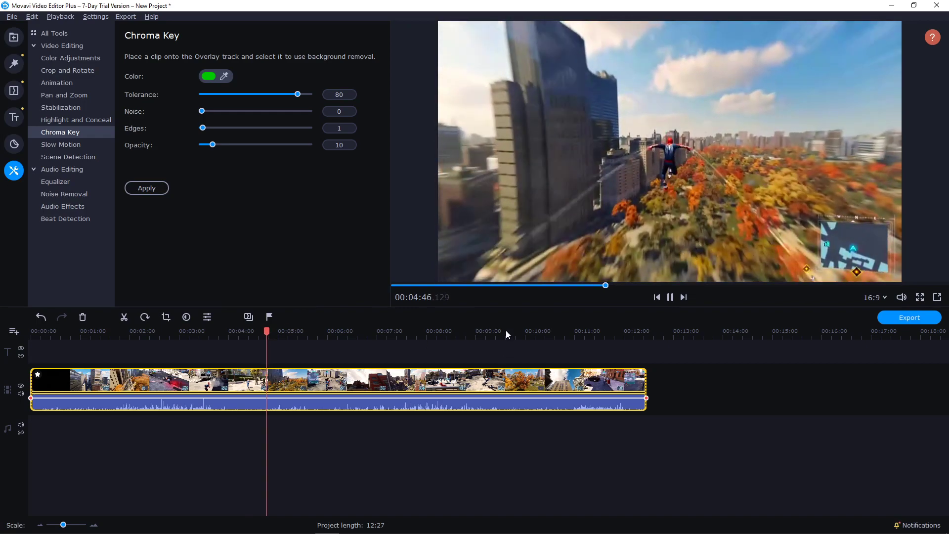
pyautogui.click(505, 330)
pyautogui.press('space')
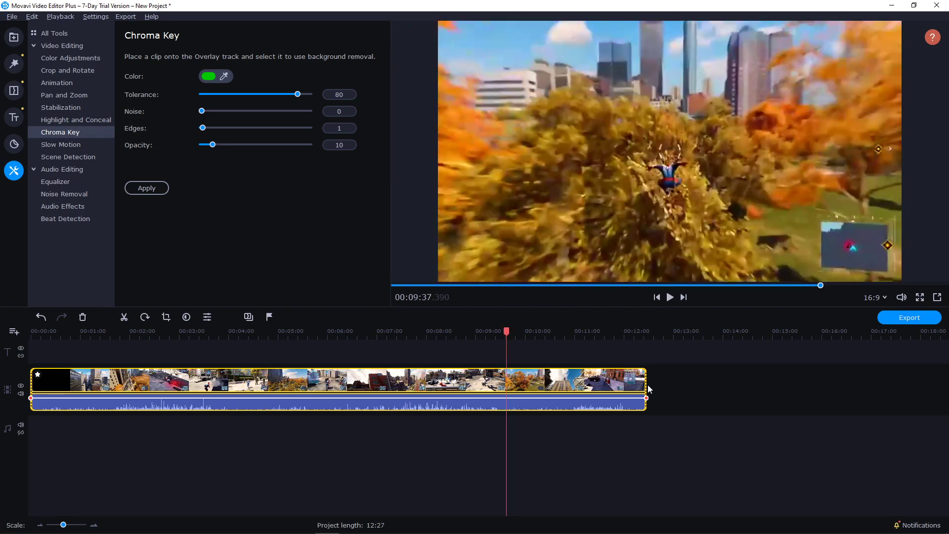
# Step: Trim the clip's end to 17 seconds, replay it from the start and zoom the timeline in
pyautogui.moveTo(647, 386); pyautogui.dragTo(44, 388)
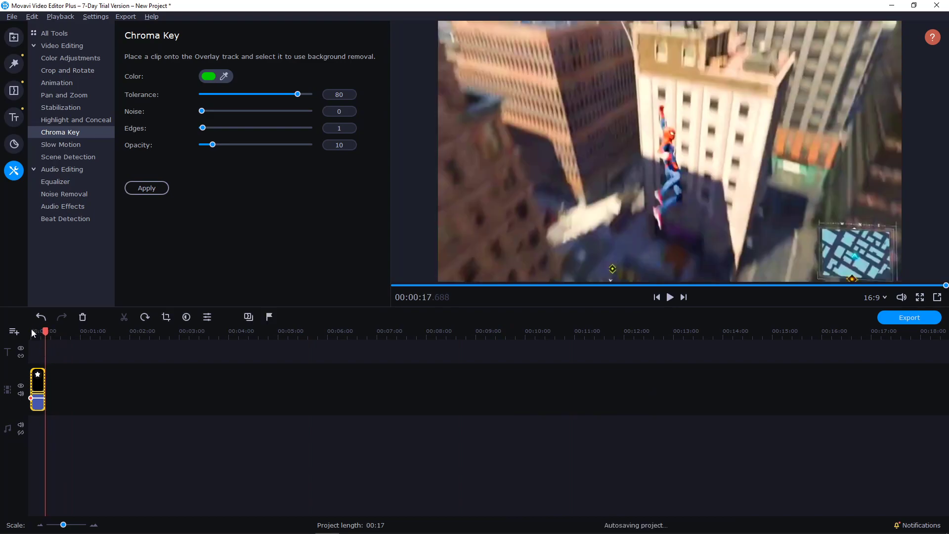
pyautogui.click(31, 330)
pyautogui.press('space')
pyautogui.scroll(2, 69, 357)
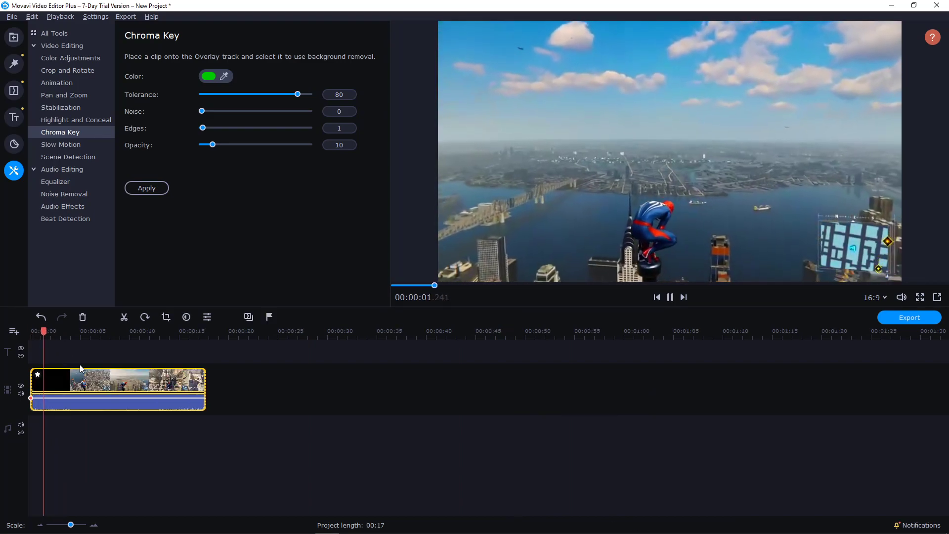
pyautogui.scroll(1, 80, 368)
pyautogui.click(152, 330)
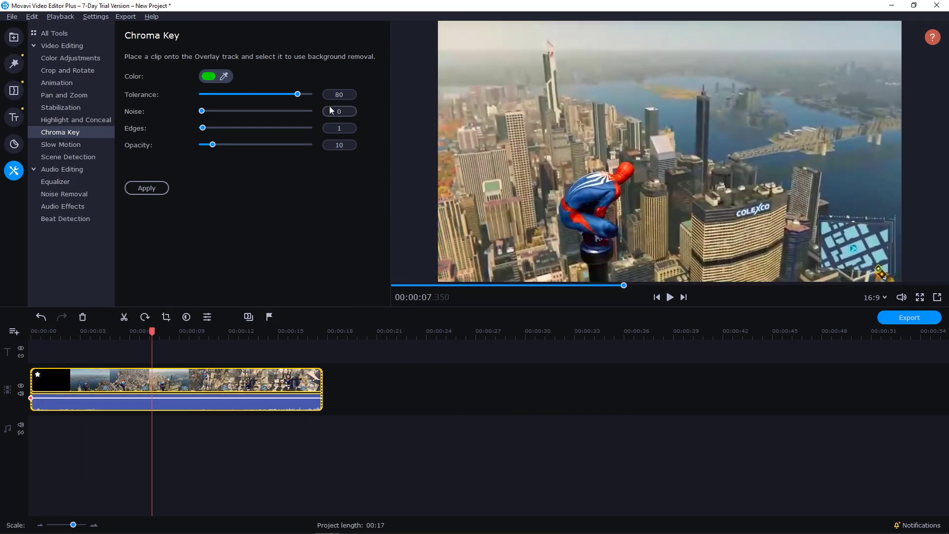
# Step: Start Export Video to a file and continue saving in trial mode
pyautogui.click(126, 17)
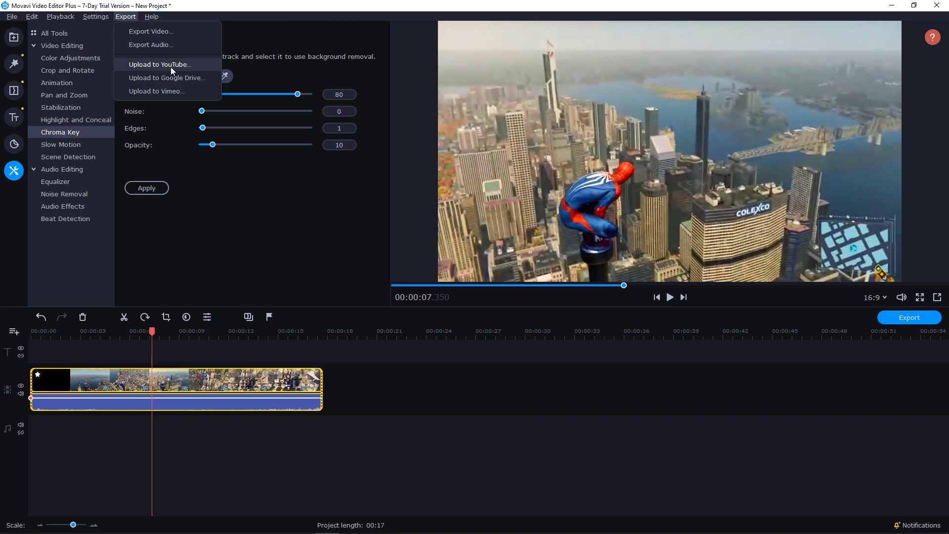
pyautogui.click(146, 32)
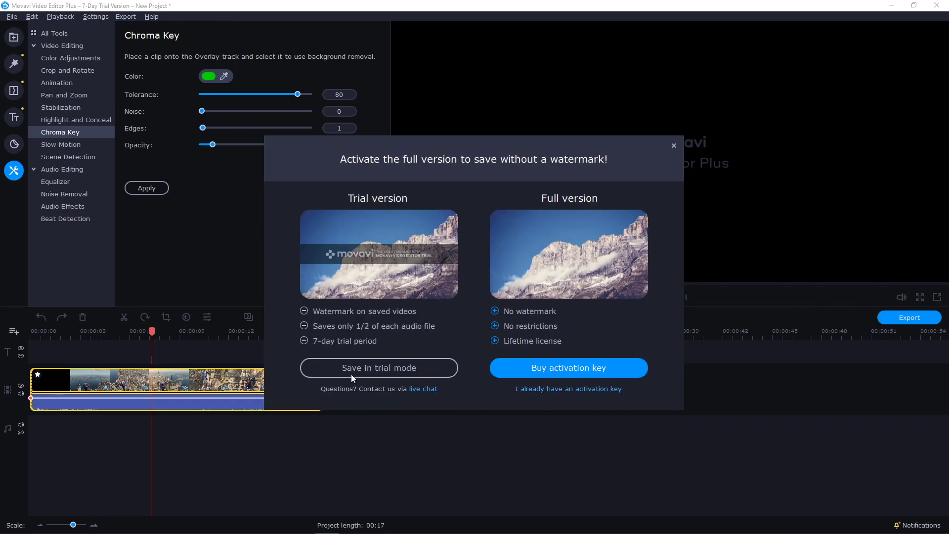
pyautogui.click(399, 366)
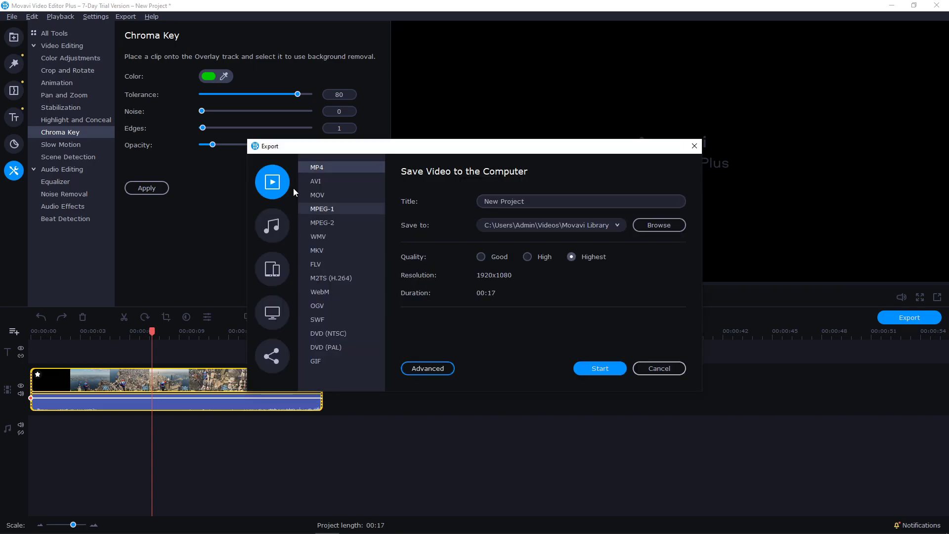
# Step: Try AVI, MPEG-1 and MKV output formats, then settle on MP4
pyautogui.click(342, 186)
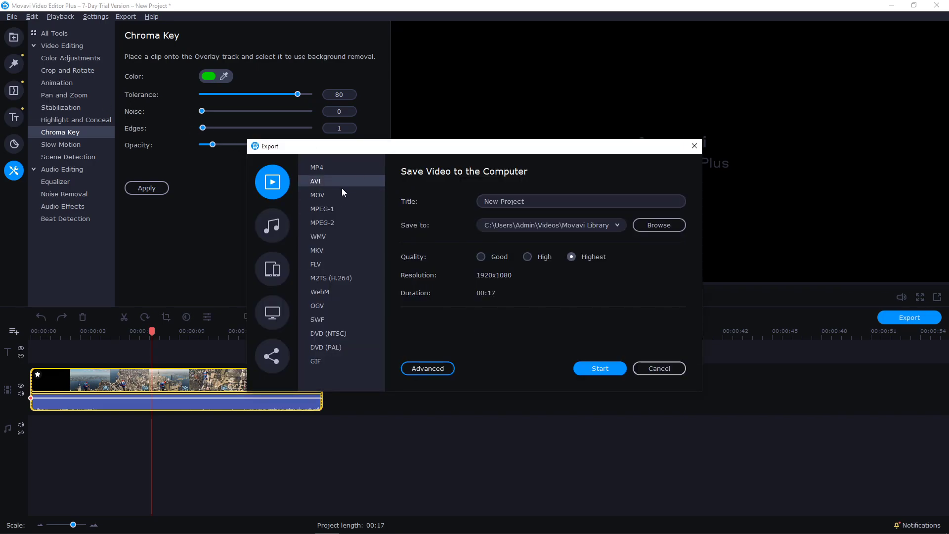
pyautogui.click(333, 208)
pyautogui.click(351, 247)
pyautogui.click(331, 168)
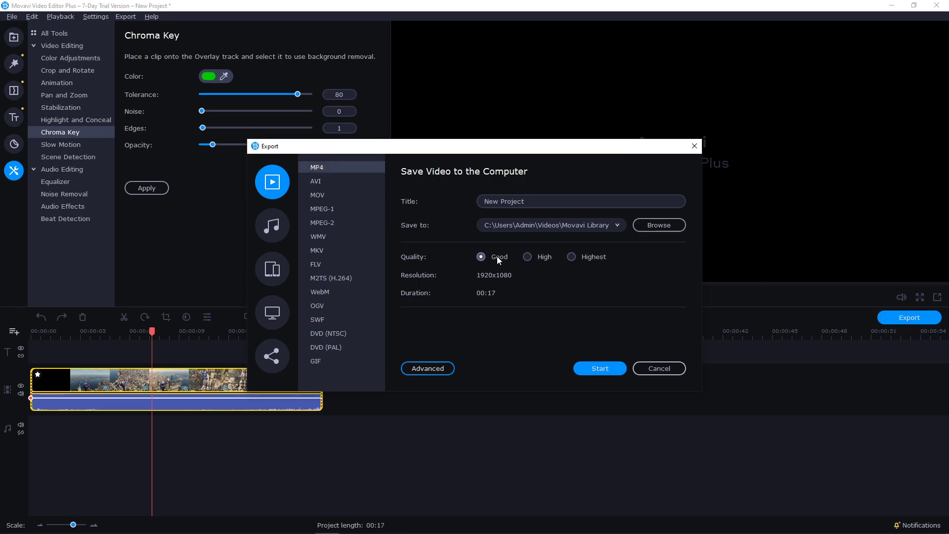
# Step: In Advanced settings, keep VBR bitrate and push video quality to Highest
pyautogui.click(436, 368)
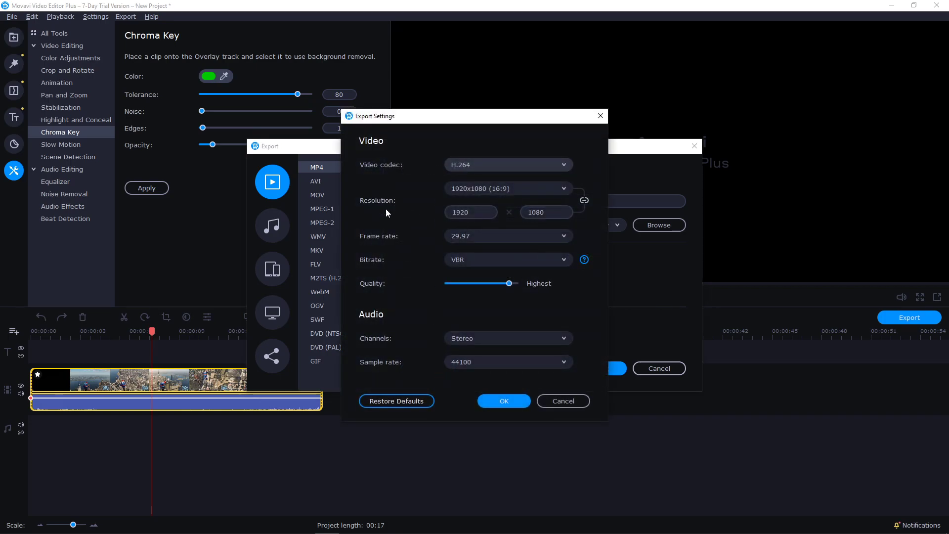
pyautogui.click(479, 256)
pyautogui.click(478, 256)
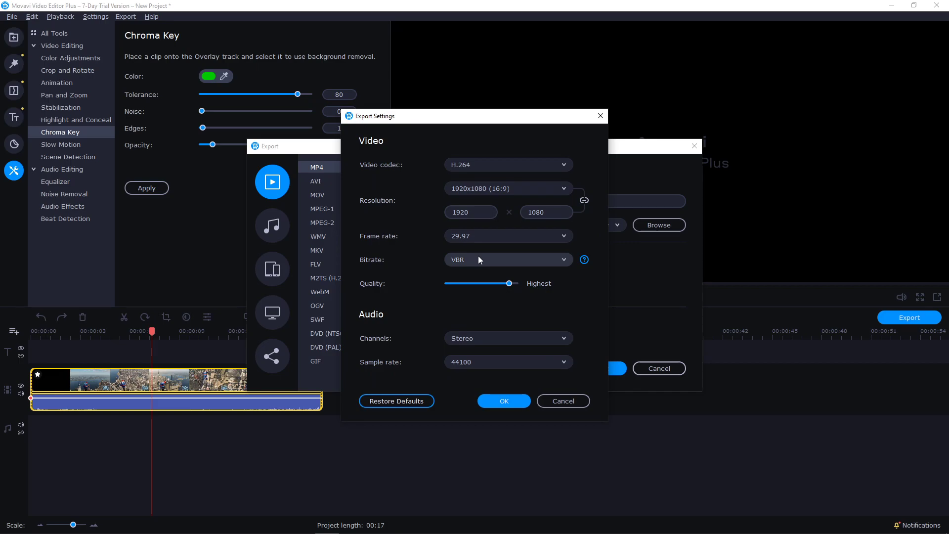
pyautogui.moveTo(510, 288); pyautogui.dragTo(532, 284)
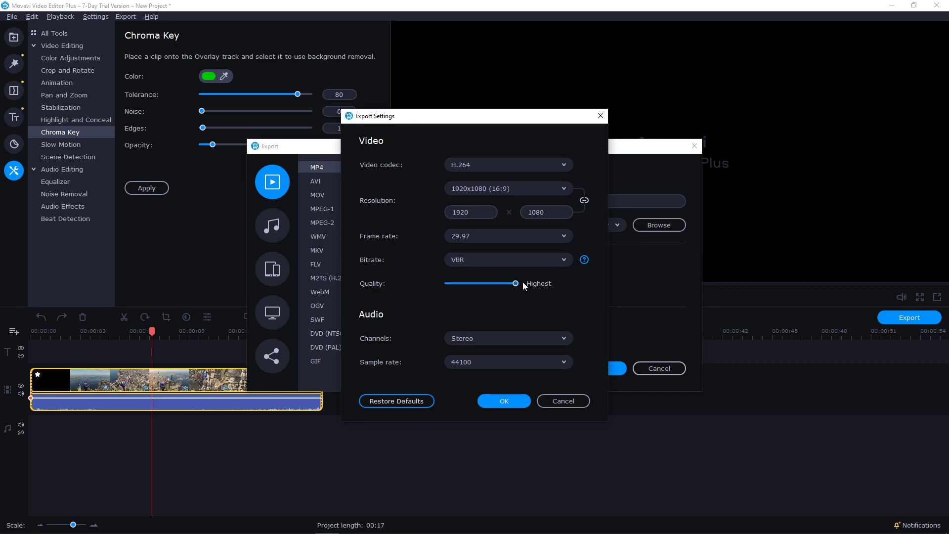
pyautogui.moveTo(512, 289); pyautogui.dragTo(522, 288)
# Step: Confirm H.264 codec, 29.97 fps frame rate and VBR bitrate
pyautogui.click(491, 166)
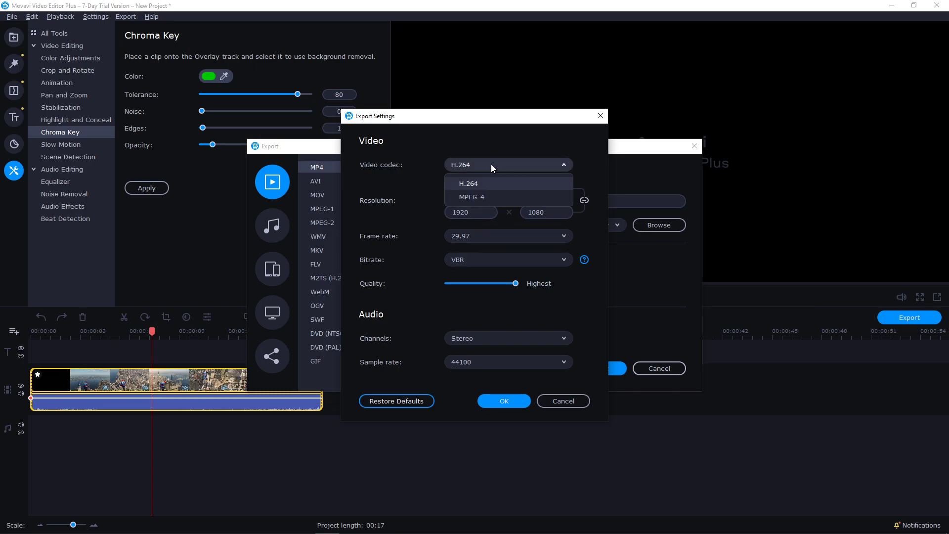
pyautogui.click(491, 164)
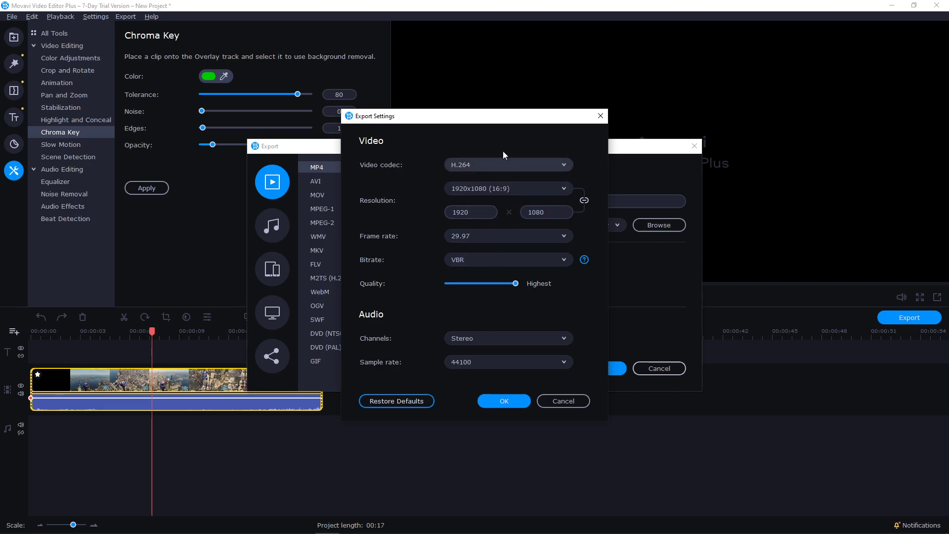
pyautogui.click(484, 237)
pyautogui.click(484, 236)
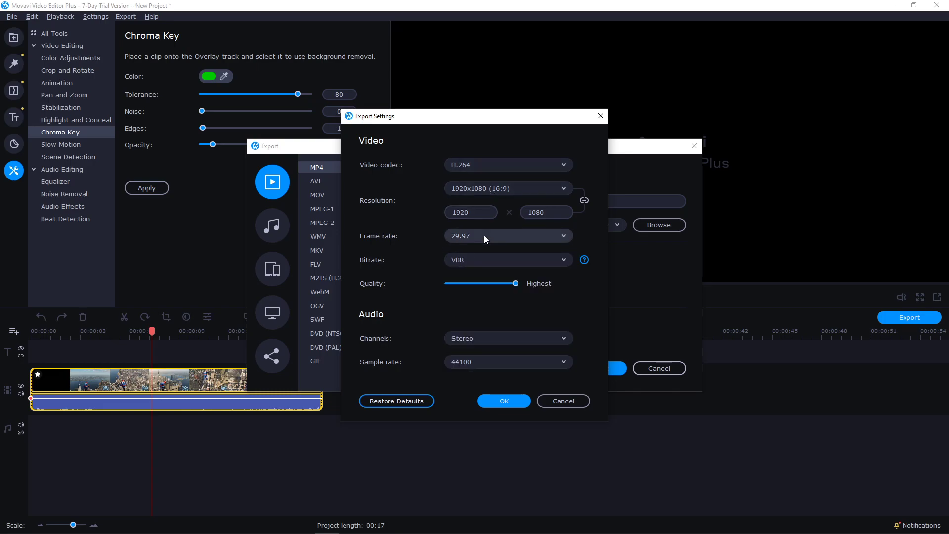
pyautogui.click(480, 256)
pyautogui.click(481, 256)
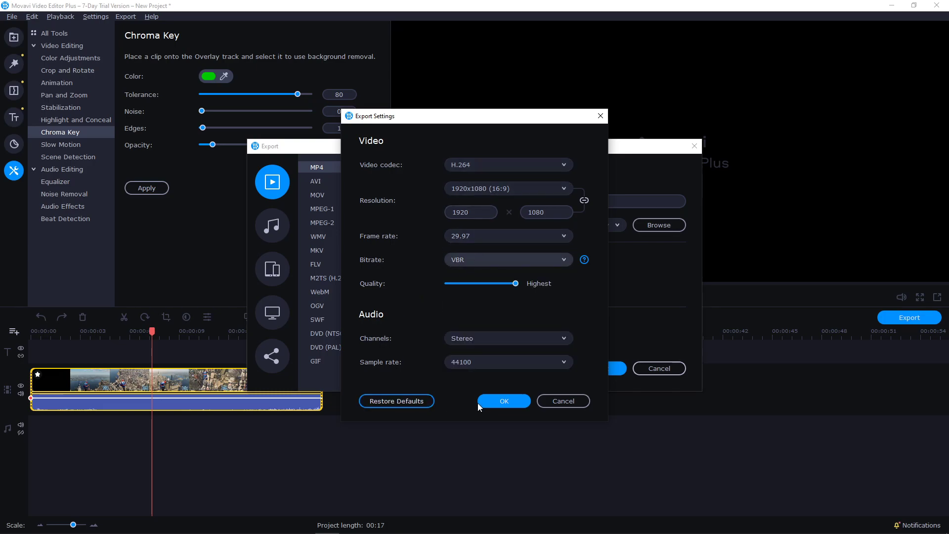
# Step: Accept the advanced settings, save to the Desktop with title '1', and start saving
pyautogui.click(503, 404)
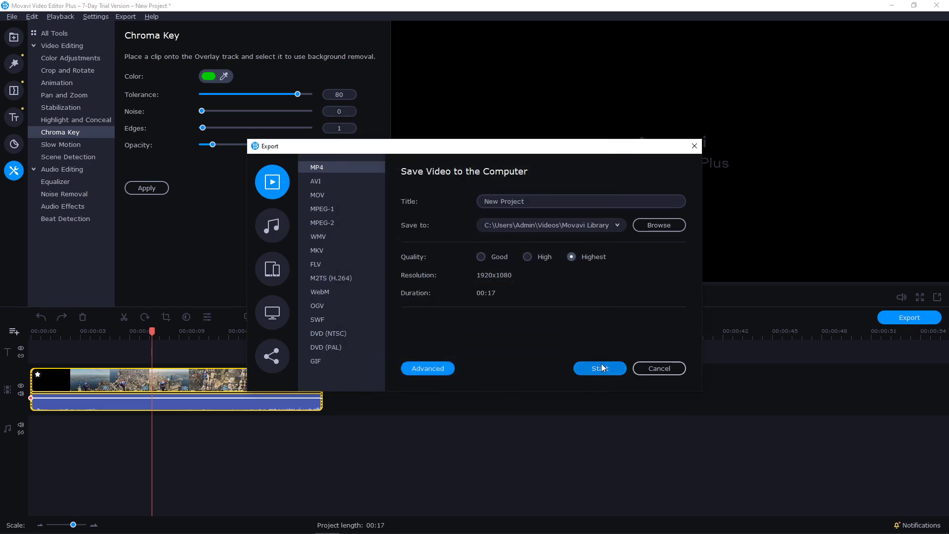
pyautogui.click(617, 225)
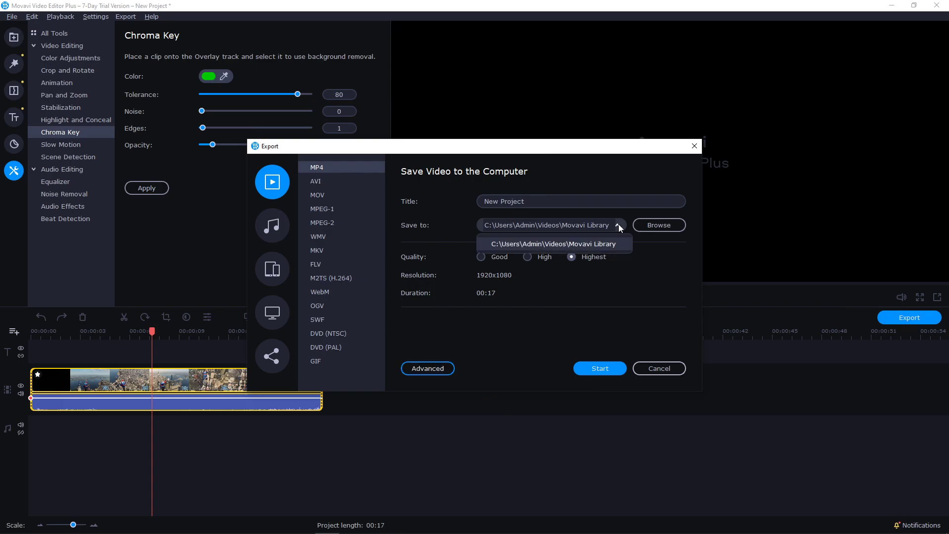
pyautogui.click(648, 226)
pyautogui.click(291, 287)
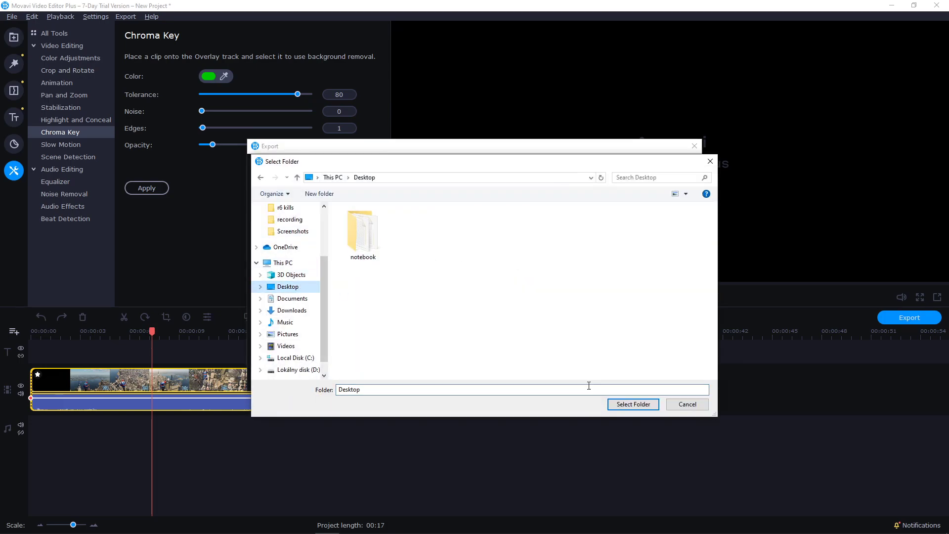
pyautogui.click(618, 403)
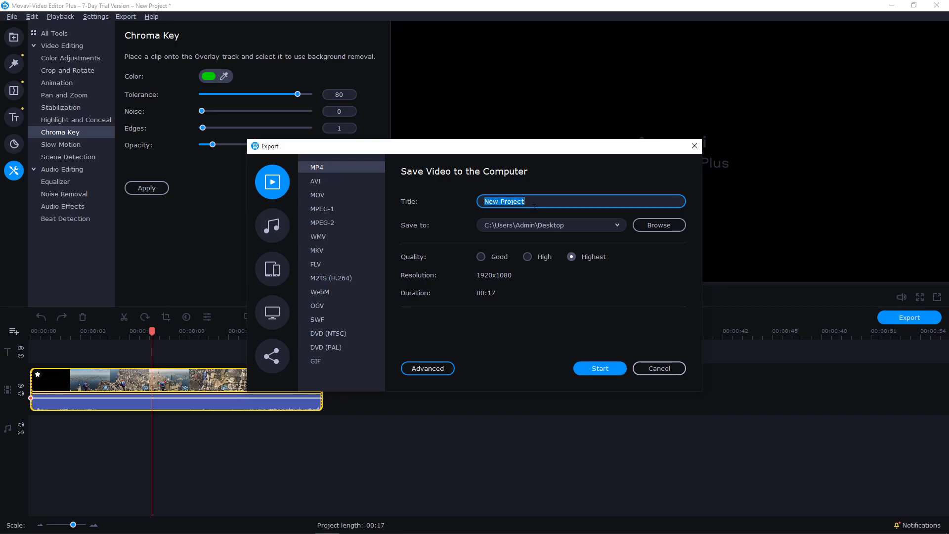
pyautogui.write('1')
pyautogui.click(601, 369)
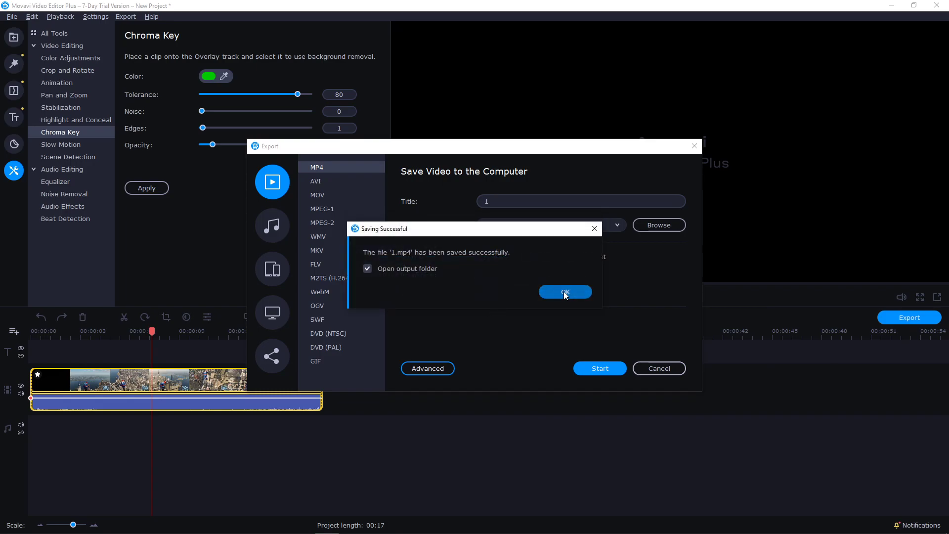
# Step: Dismiss the save message and play Desktop file 1 fullscreen in VLC media player
pyautogui.click(486, 290)
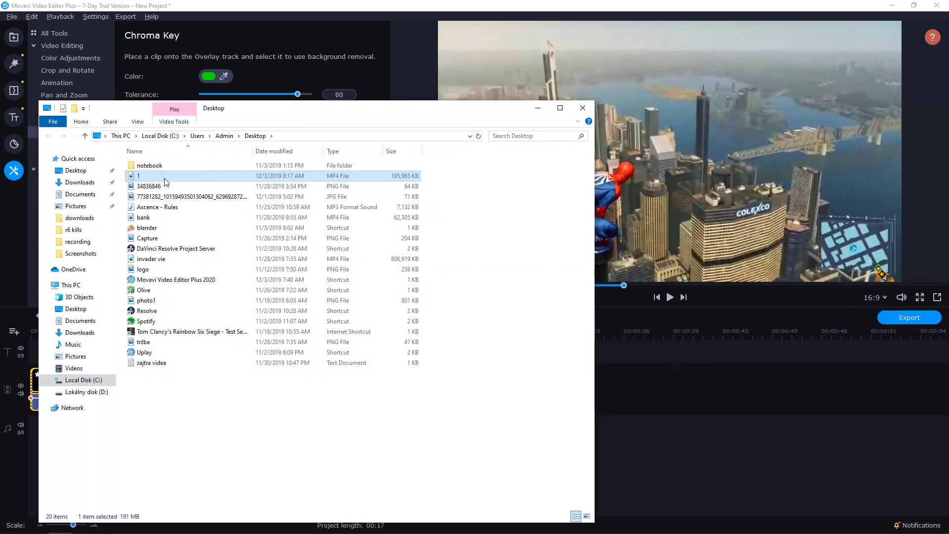
pyautogui.rightClick(163, 177)
pyautogui.moveTo(207, 250)
pyautogui.click(366, 285)
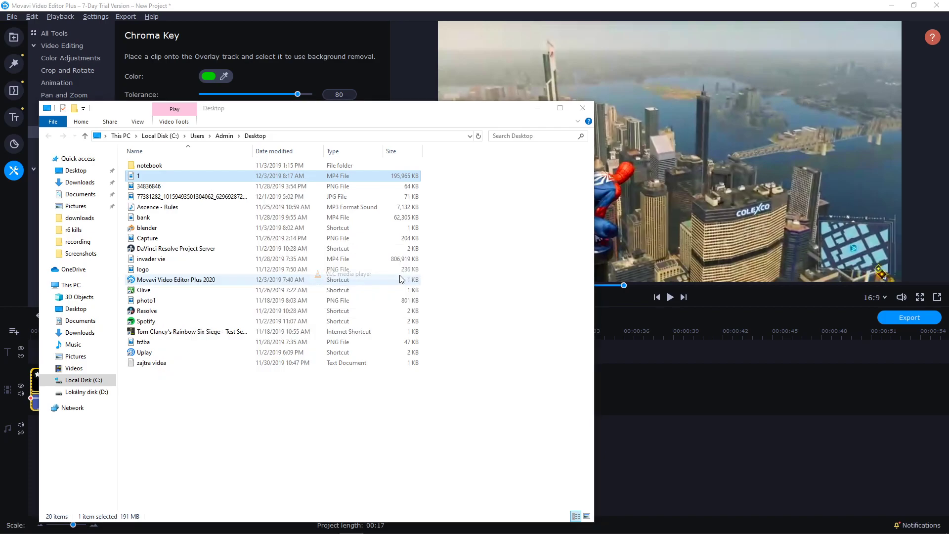
pyautogui.doubleClick(399, 287)
pyautogui.scroll(2, 408, 288)
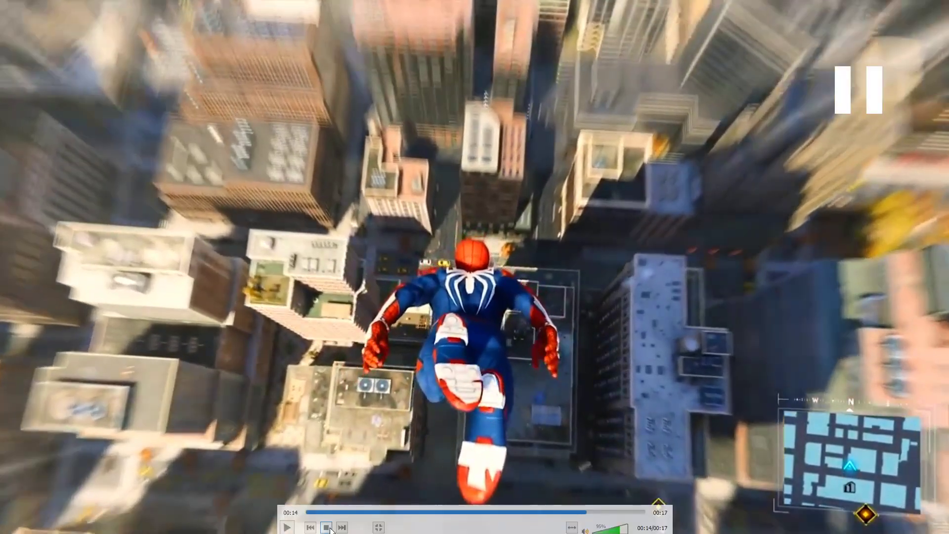
# Step: Restart 1.mp4, skip to about 00:09 and 00:13, then pause at 00:14 out of fullscreen
pyautogui.click(335, 523)
pyautogui.press('space')
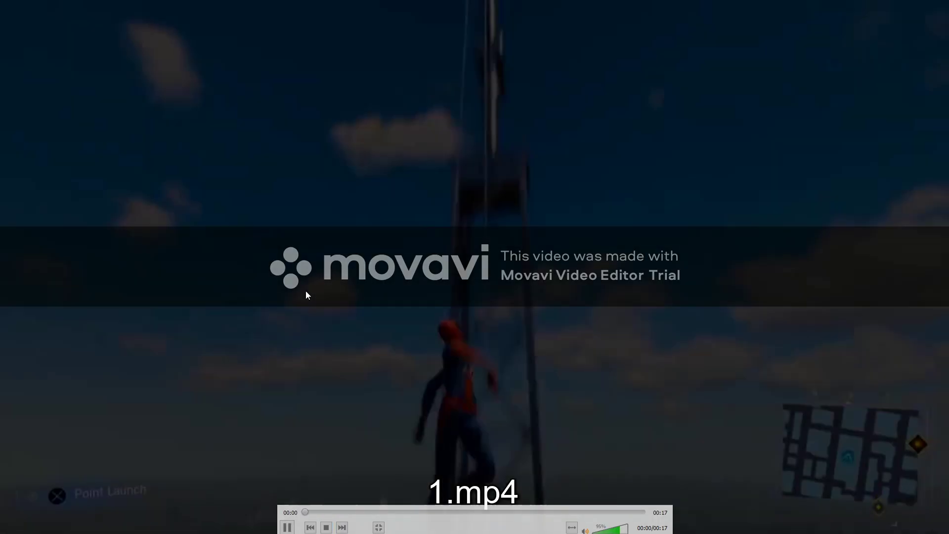
pyautogui.moveTo(385, 512); pyautogui.dragTo(493, 513)
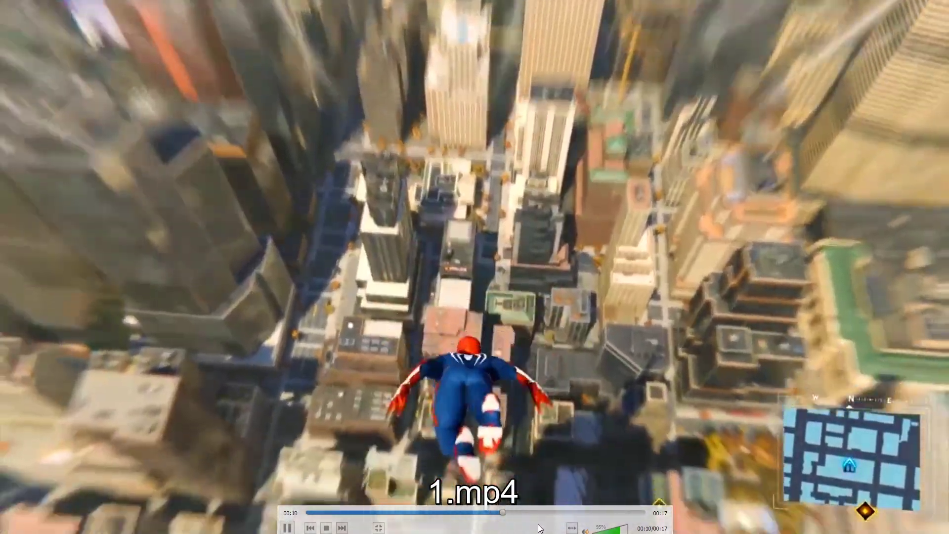
pyautogui.click(542, 514)
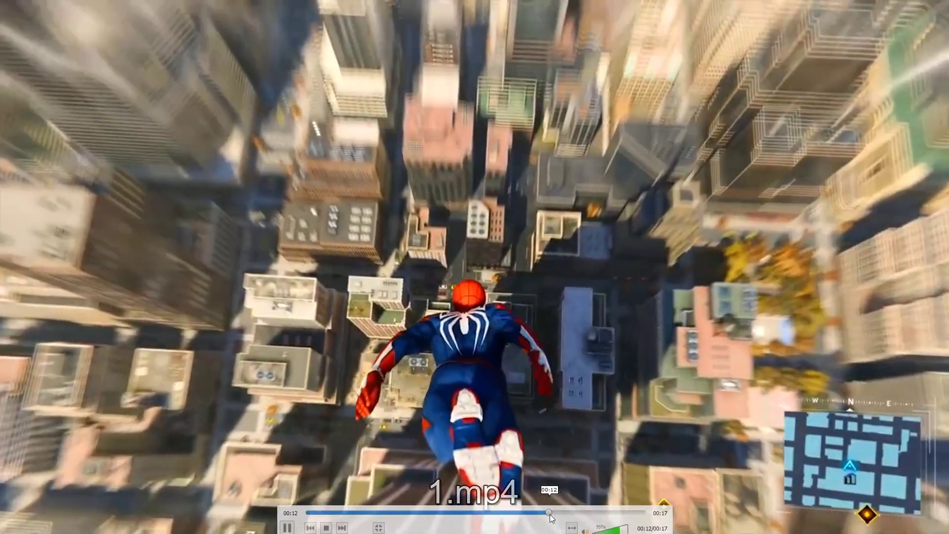
pyautogui.press('space')
pyautogui.press('Escape')
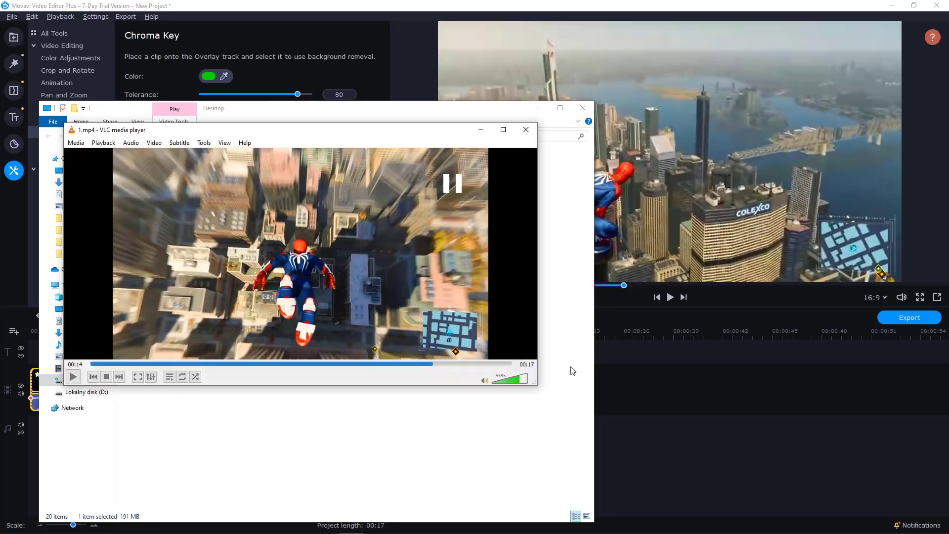
# Step: Close VLC and Explorer, then drag the clip along the timeline, making the project 00:51
pyautogui.click(526, 130)
pyautogui.click(583, 108)
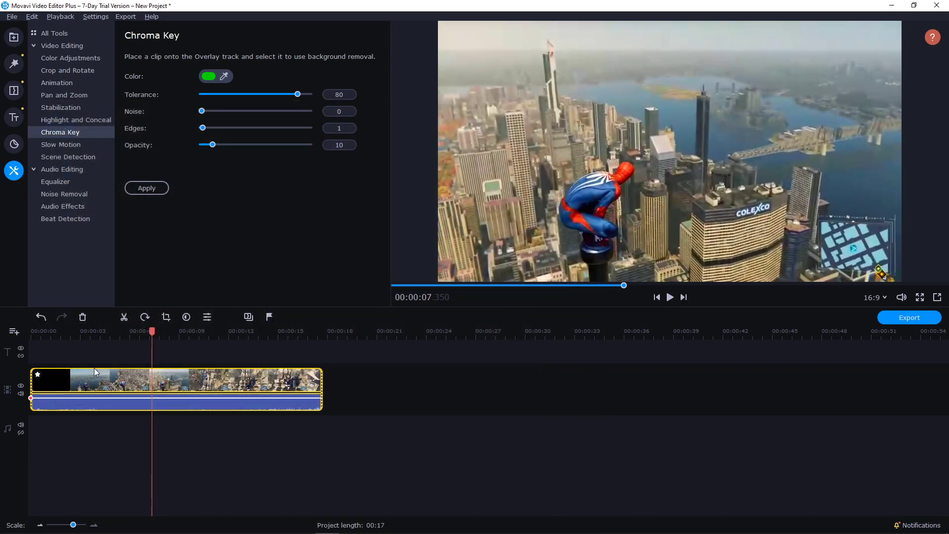
pyautogui.click(77, 380)
pyautogui.moveTo(79, 378); pyautogui.dragTo(99, 383)
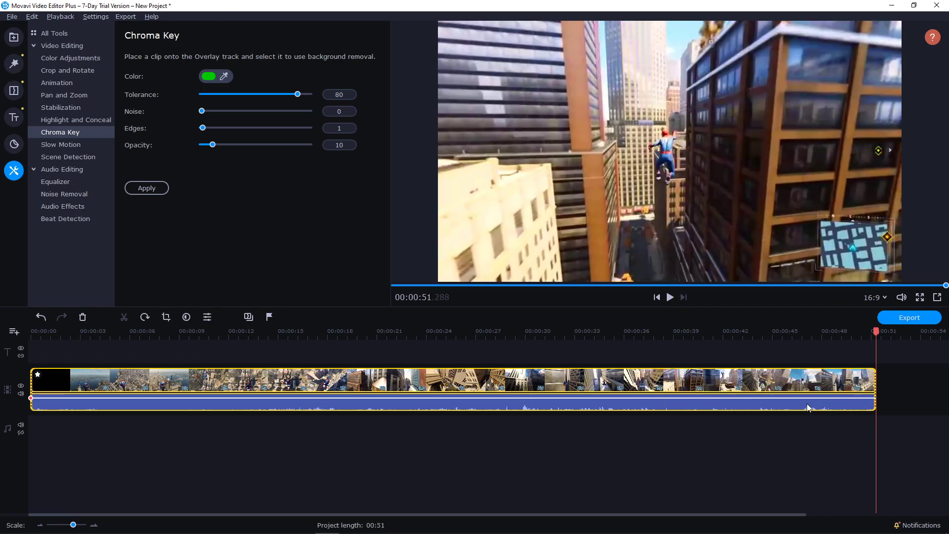
# Step: Start a trial-mode Export Video of the project
pyautogui.click(125, 16)
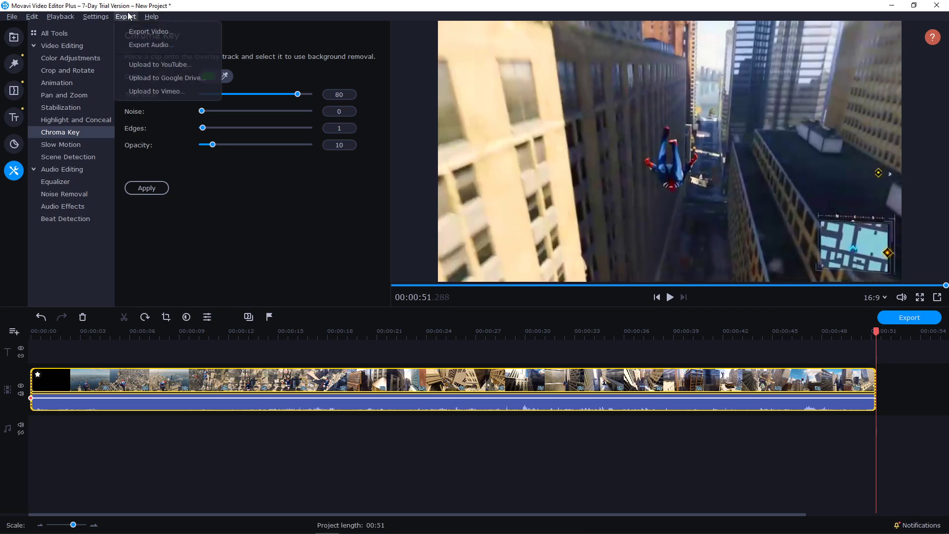
pyautogui.click(129, 27)
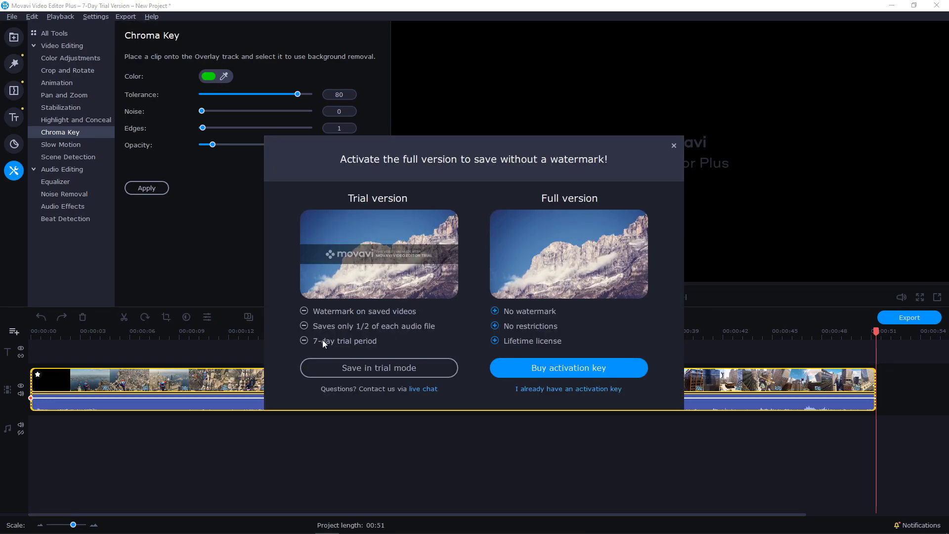
pyautogui.click(336, 367)
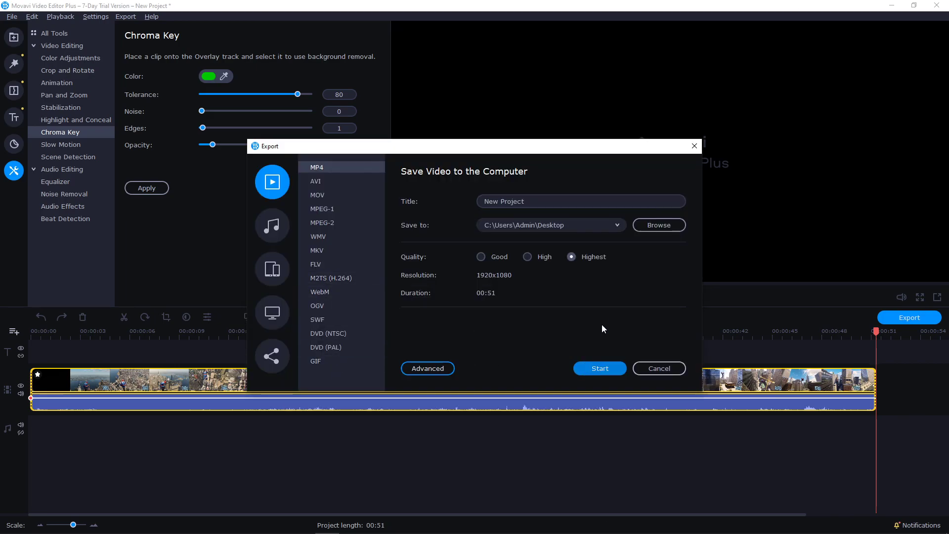
# Step: Save the video to the Desktop titled '2' and start rendering
pyautogui.click(647, 230)
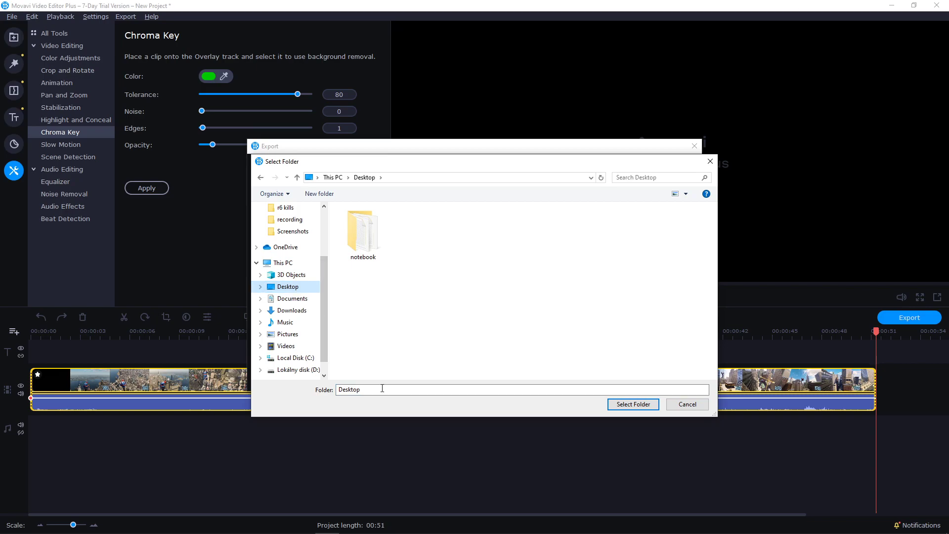
pyautogui.doubleClick(382, 388)
pyautogui.click(638, 404)
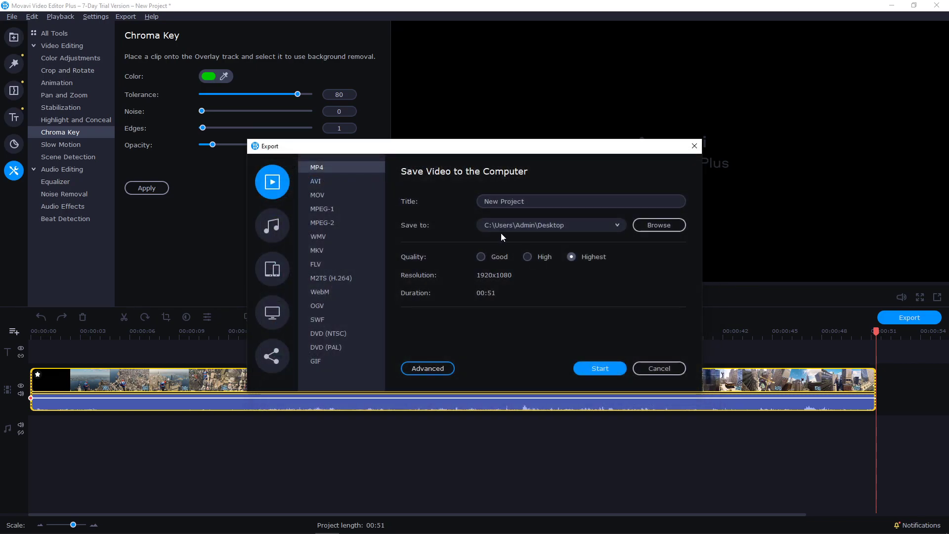
pyautogui.write('2')
pyautogui.click(600, 368)
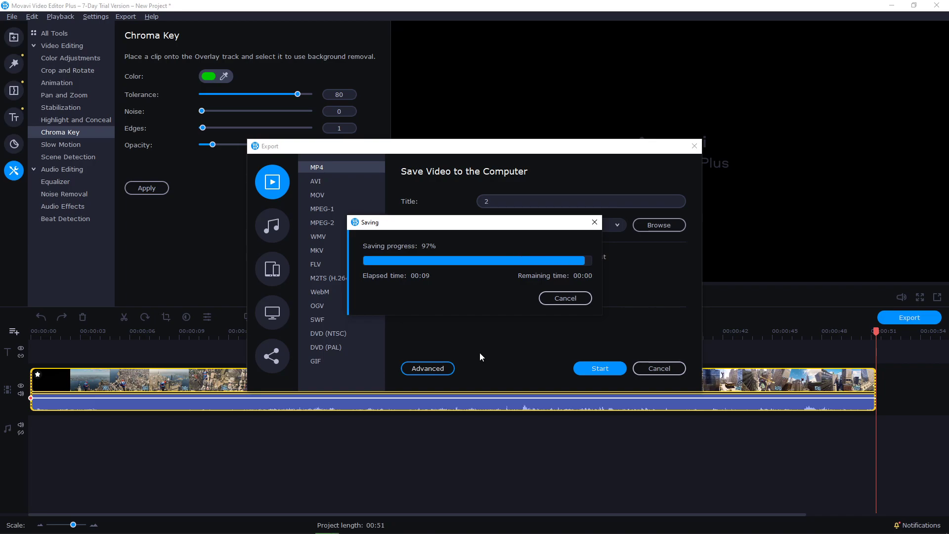
# Step: Dismiss the save message and open Desktop file 2.mp4 in VLC media player
pyautogui.click(549, 293)
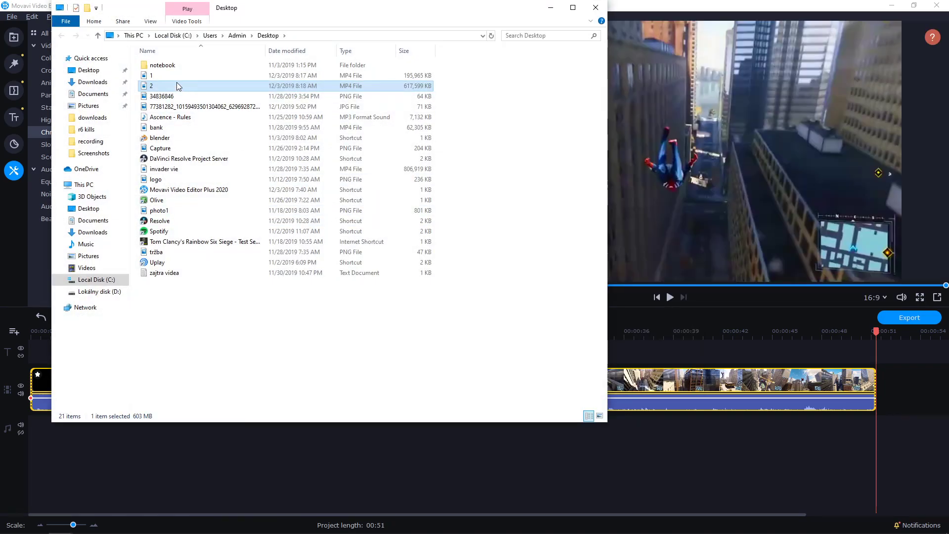
pyautogui.rightClick(177, 84)
pyautogui.moveTo(206, 155)
pyautogui.click(413, 183)
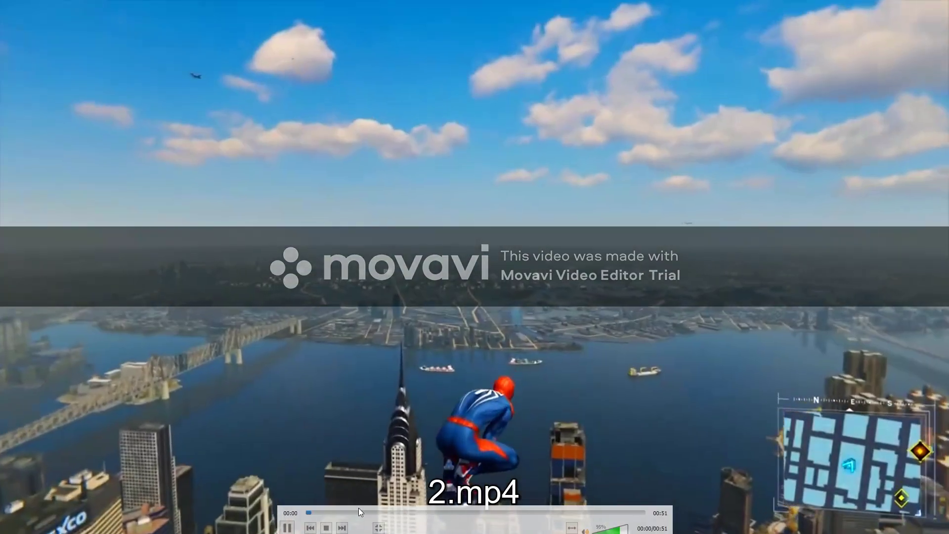
# Step: Seek through 2.mp4 to about 00:09, 00:33, 00:43, back to 00:16, then 00:22 and 00:49
pyautogui.click(359, 513)
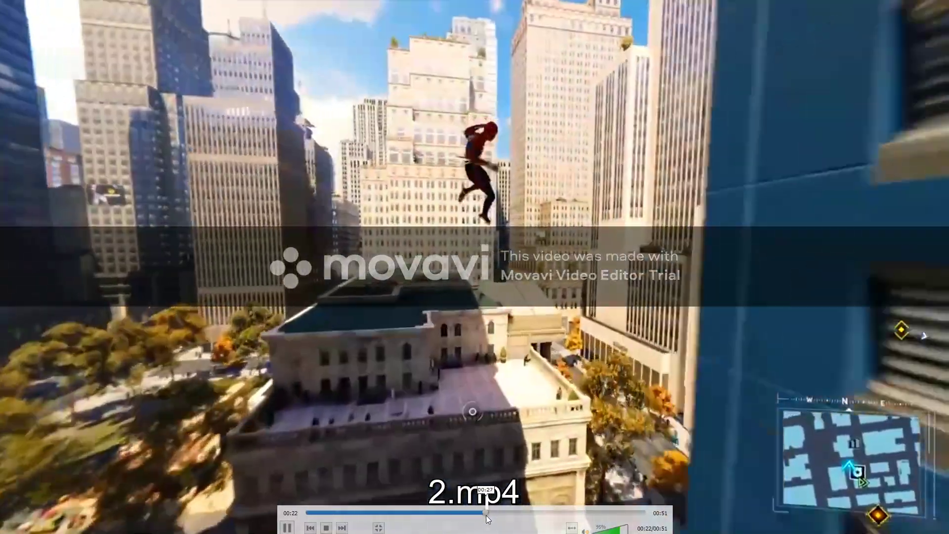
pyautogui.click(527, 512)
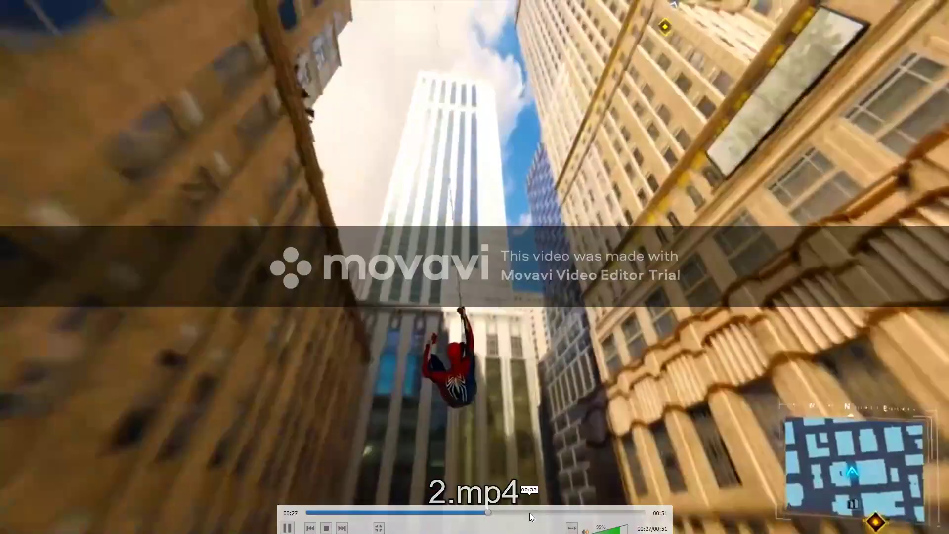
pyautogui.click(566, 512)
pyautogui.click(589, 512)
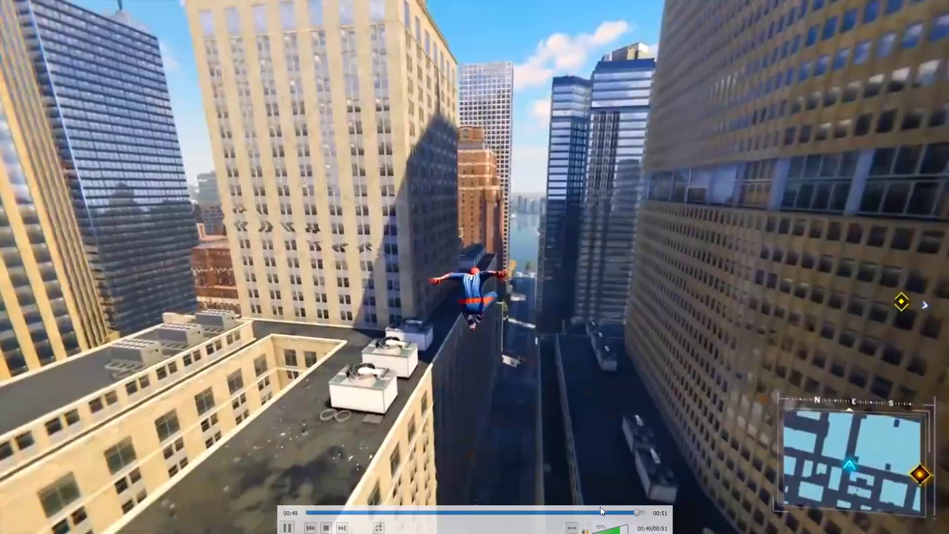
pyautogui.click(517, 513)
pyautogui.moveTo(517, 512); pyautogui.dragTo(328, 509)
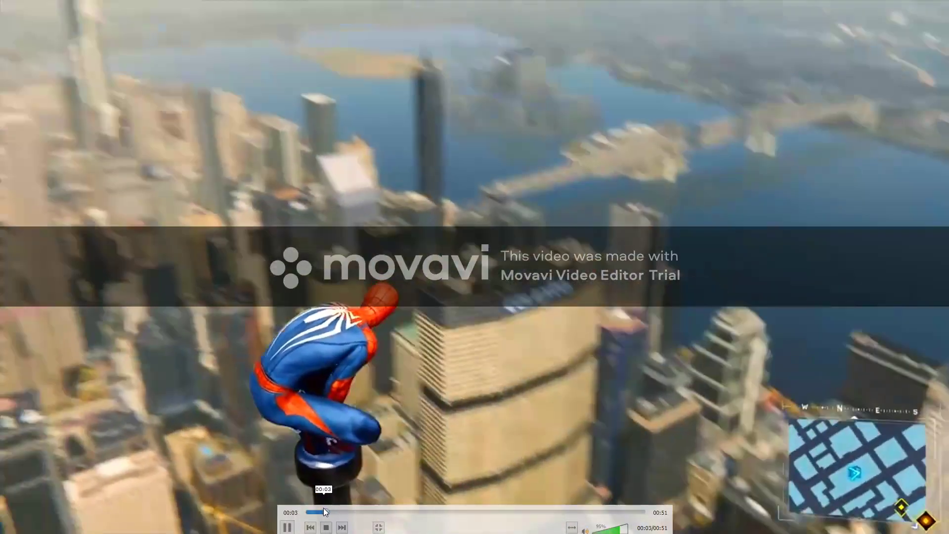
pyautogui.press('space')
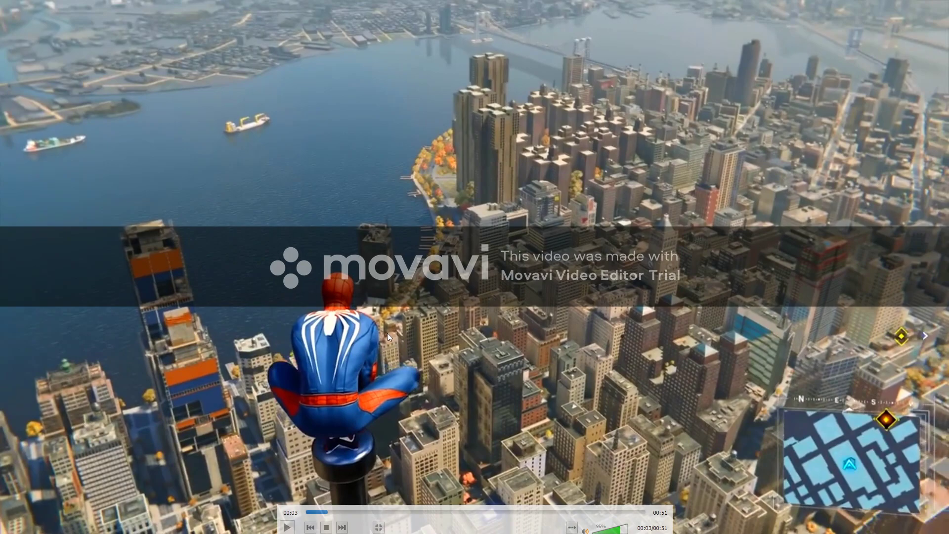
pyautogui.moveTo(390, 512); pyautogui.dragTo(600, 512)
pyautogui.click(635, 513)
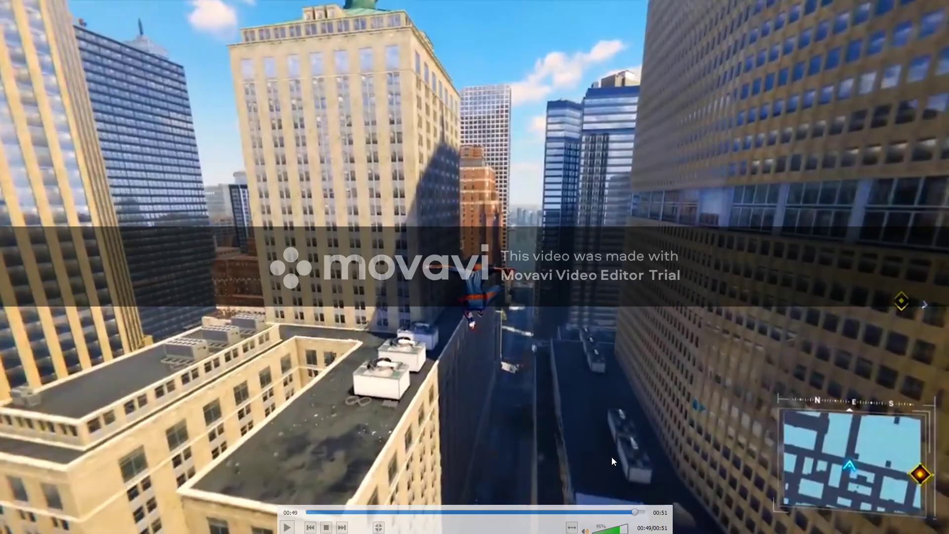